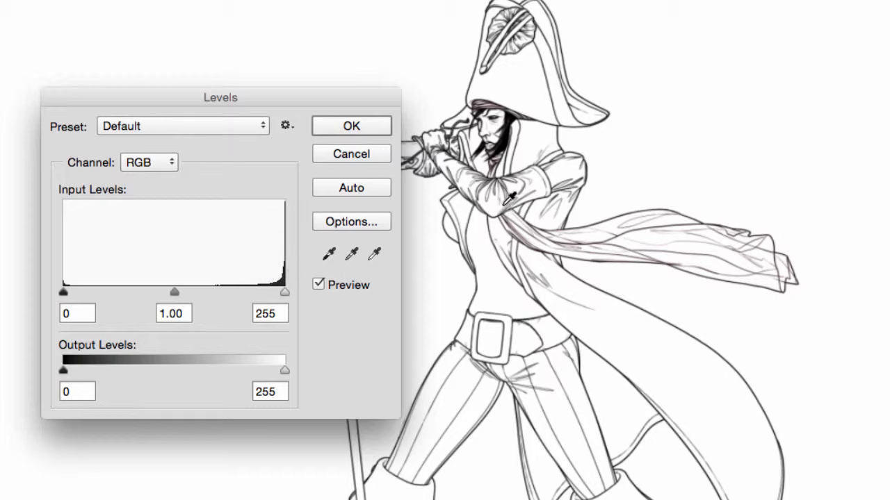
Step: Examine the pirate line art up close around the belt, hat and face
key(super+plus)
key(super+plus)
key(super+plus)
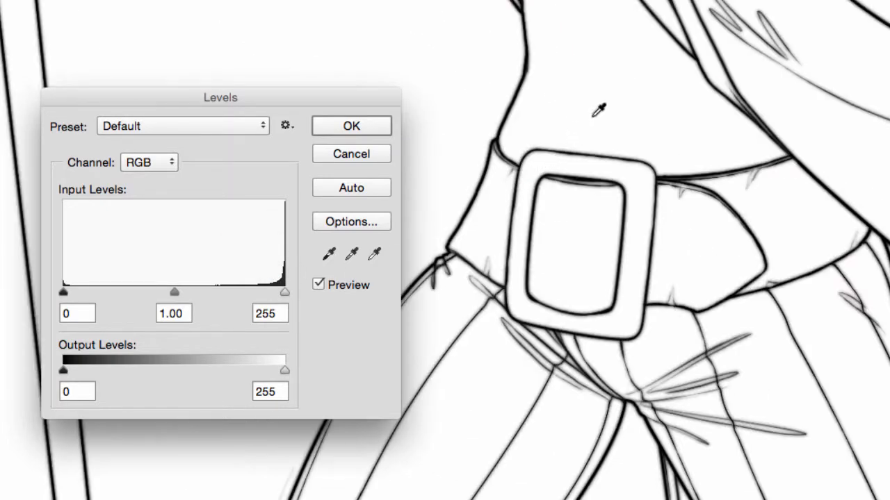
drag(600, 118, 618, 499)
drag(638, 201, 728, 472)
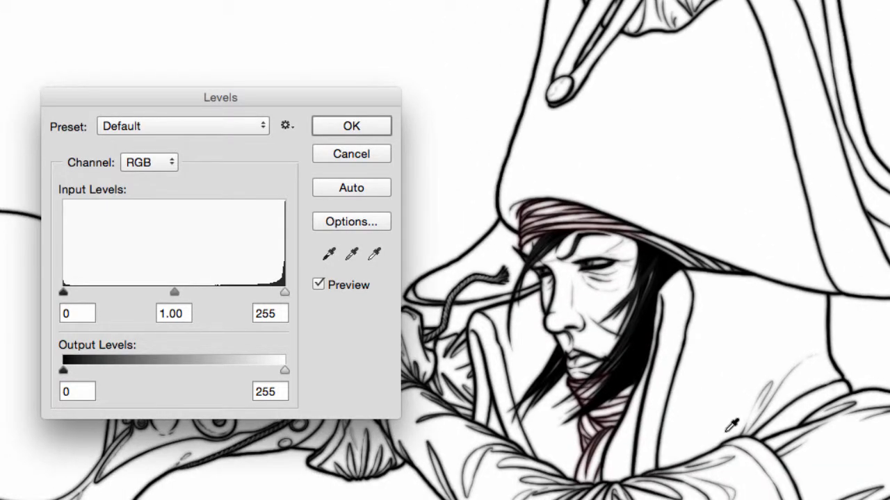
key(super+plus)
key(super+plus)
drag(860, 135, 576, 210)
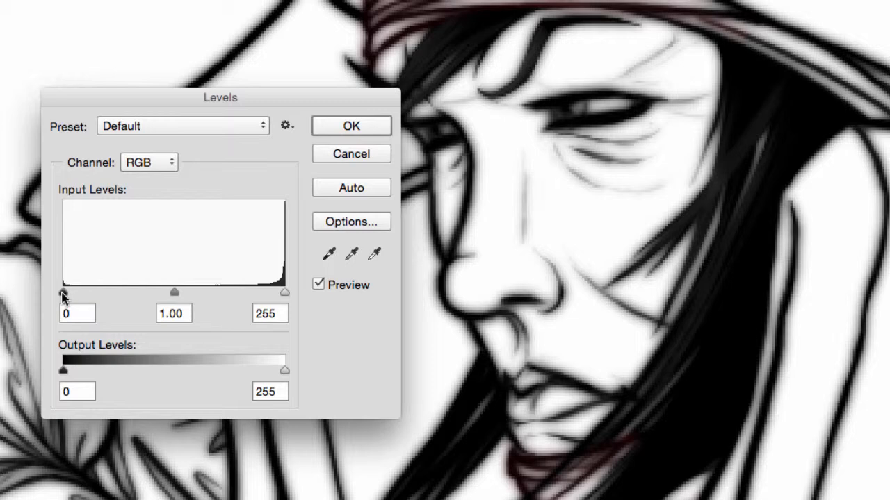
Step: Try an input white level of 90 on the line art, and restore it to 255
mouse_move(63, 295)
mouse_down()
mouse_move(119, 298)
mouse_move(139, 311)
mouse_move(61, 294)
mouse_move(84, 292)
mouse_move(60, 295)
mouse_up()
drag(284, 293, 141, 286)
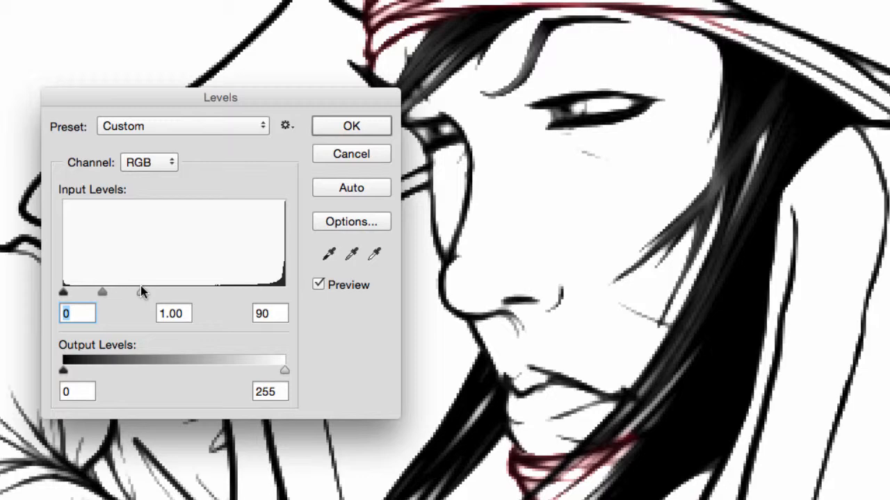
drag(140, 285, 285, 285)
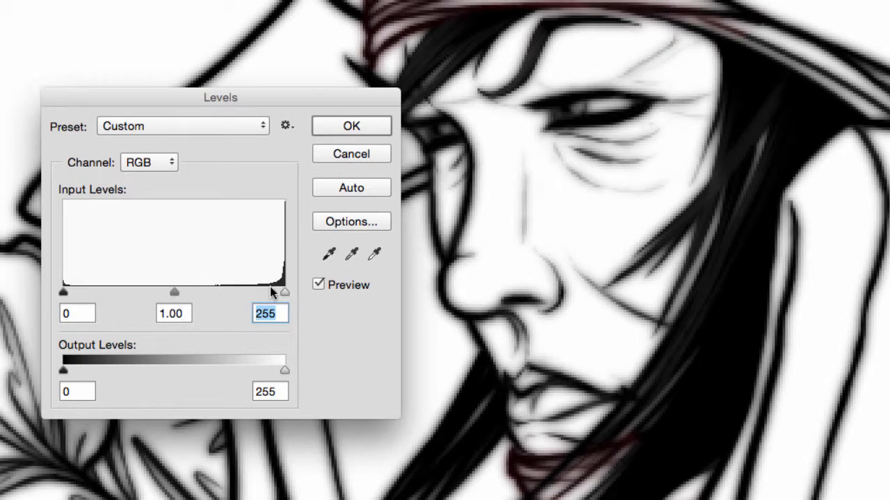
Step: Set the line art's input white level to 195 and its input black level to 18
drag(284, 292, 237, 292)
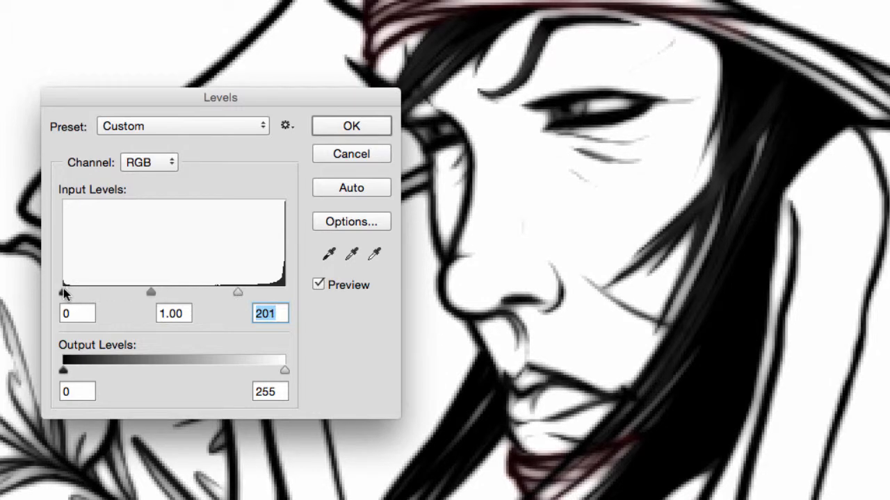
drag(66, 294, 88, 295)
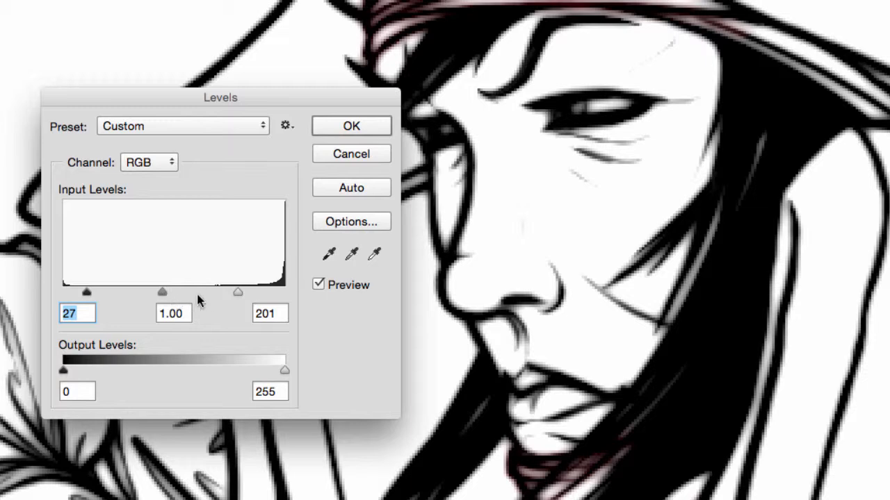
drag(234, 289, 232, 291)
drag(86, 293, 78, 290)
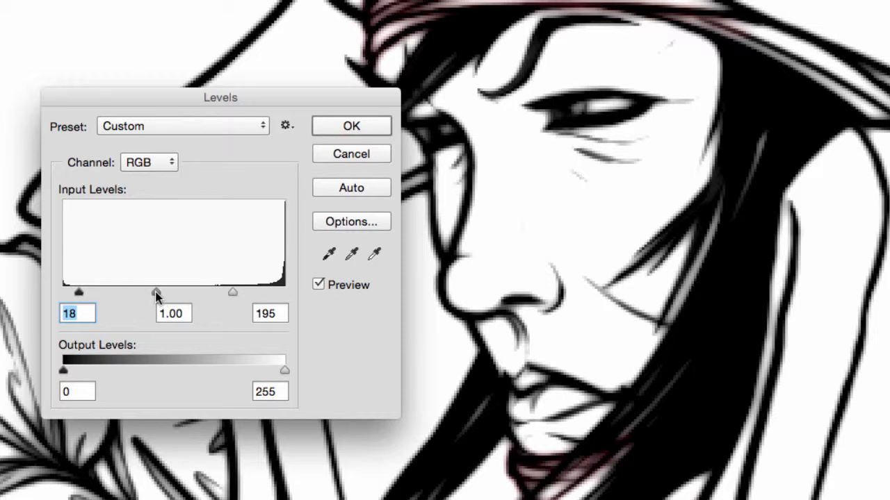
Step: Test midtone levels of 0.32, 0.50 and 1.84 on the line art, and bring the midtone back to 1.06
drag(164, 293, 198, 293)
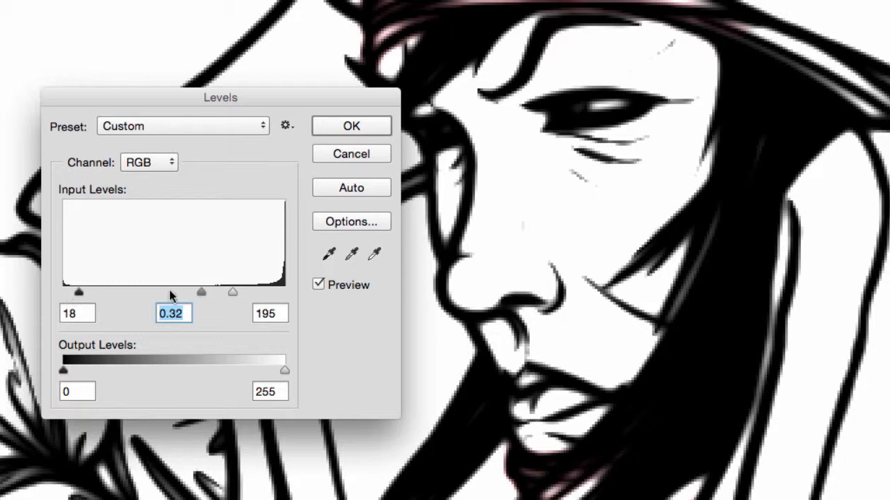
drag(151, 288, 154, 286)
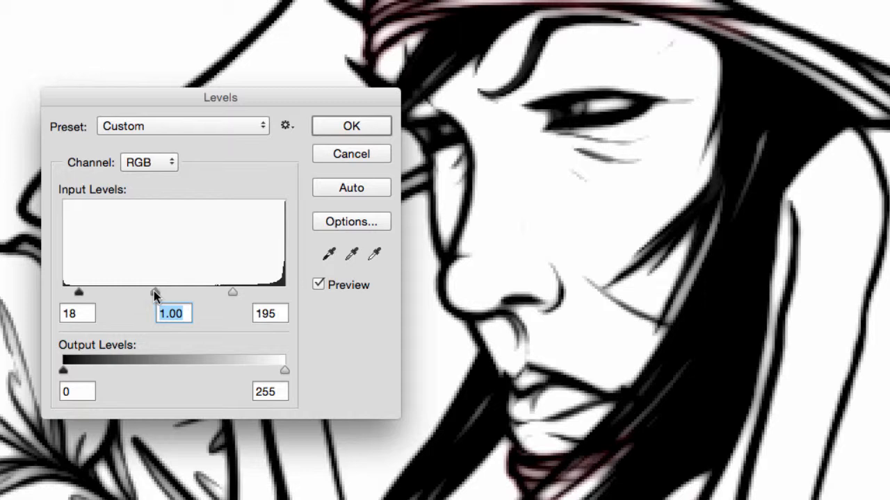
drag(157, 293, 188, 297)
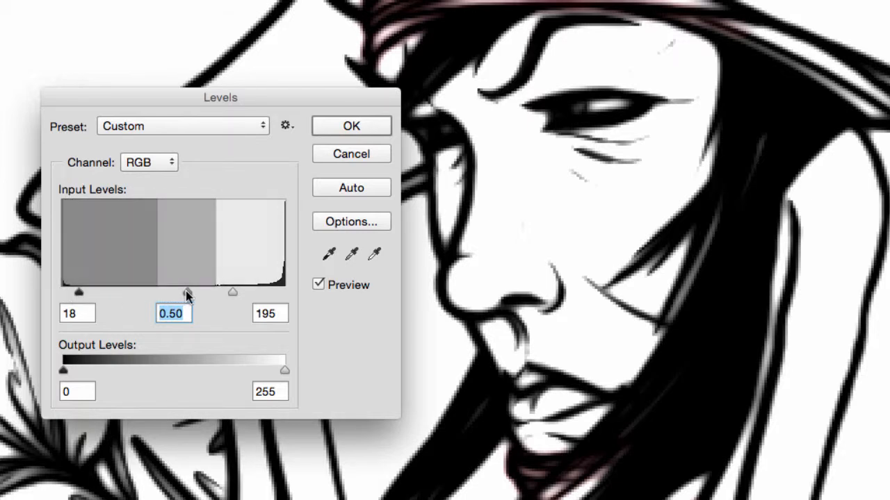
drag(186, 291, 123, 292)
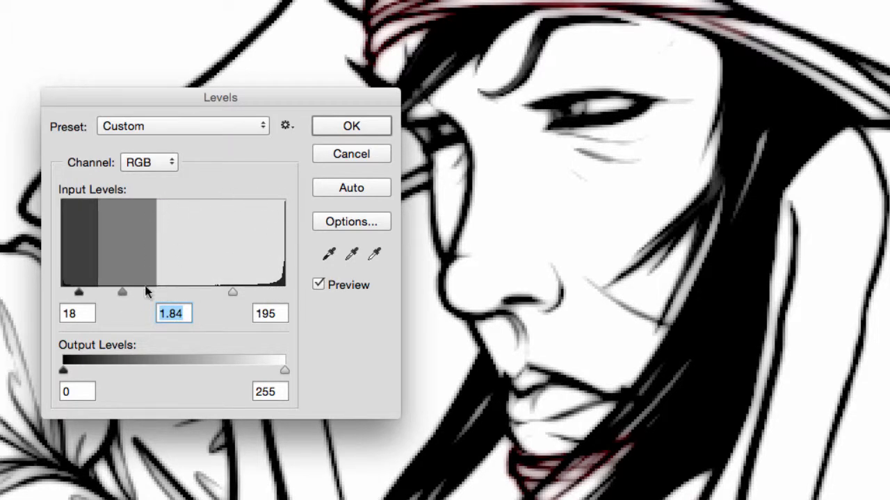
drag(124, 293, 153, 290)
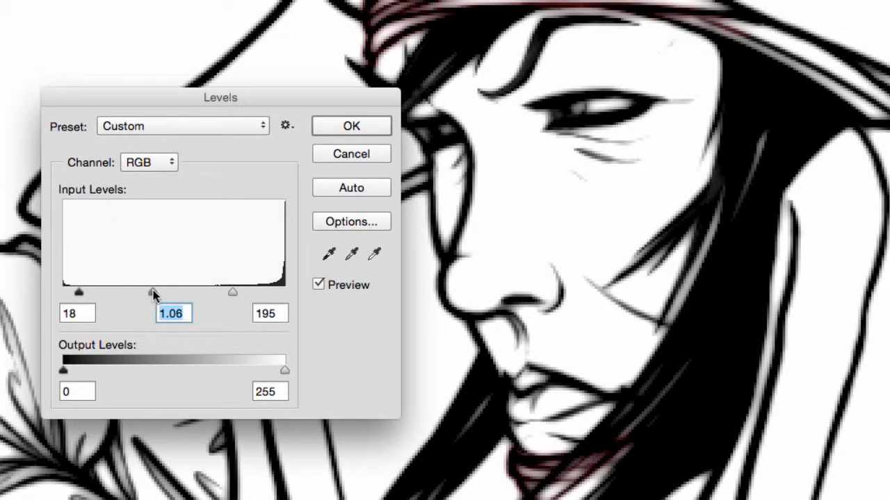
Step: Set the line art's input levels to black 25, midtone 1.70 and white 185, and apply the Levels adjustment
drag(231, 296, 222, 293)
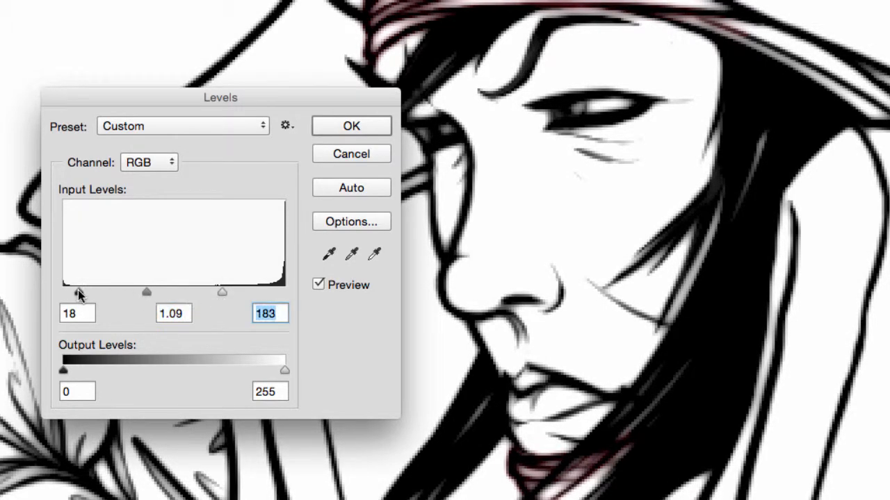
mouse_move(78, 290)
mouse_down()
mouse_move(63, 291)
mouse_move(78, 292)
mouse_up()
drag(145, 292, 85, 294)
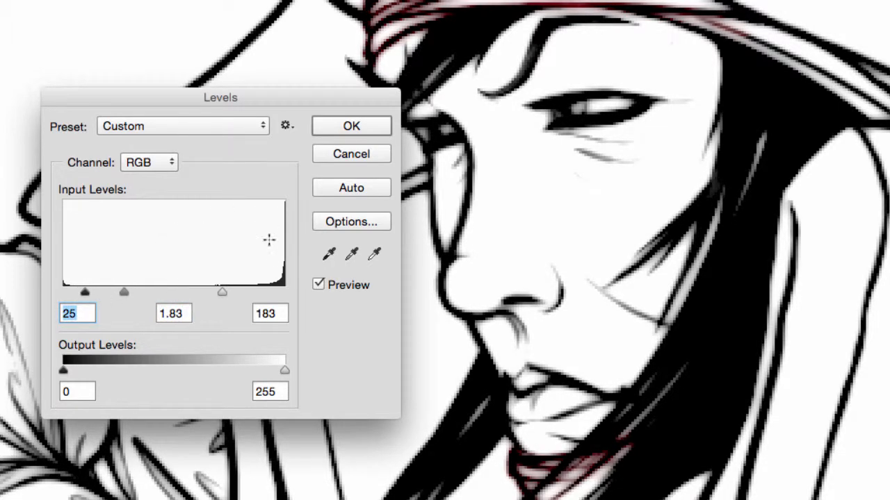
click(120, 292)
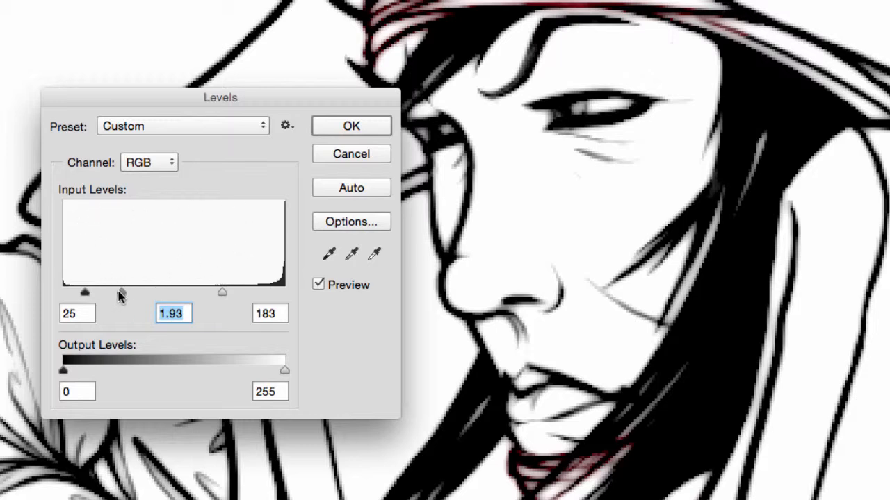
drag(118, 296, 128, 294)
drag(222, 293, 227, 296)
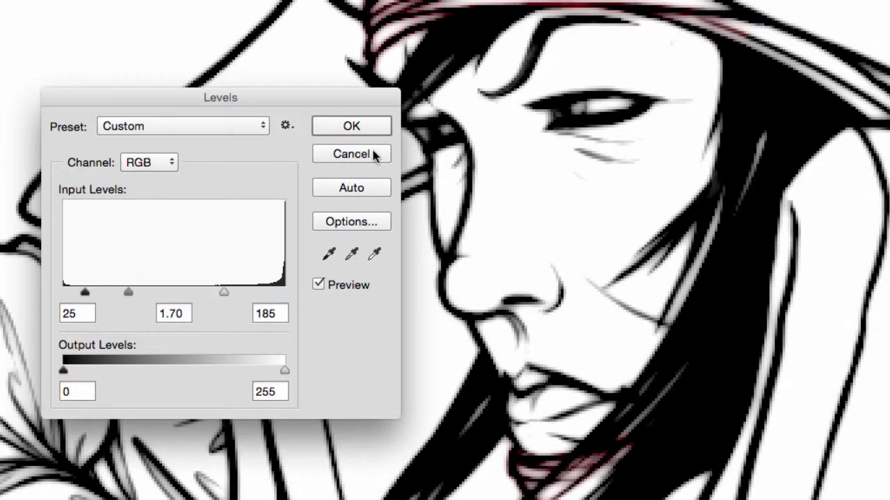
click(364, 129)
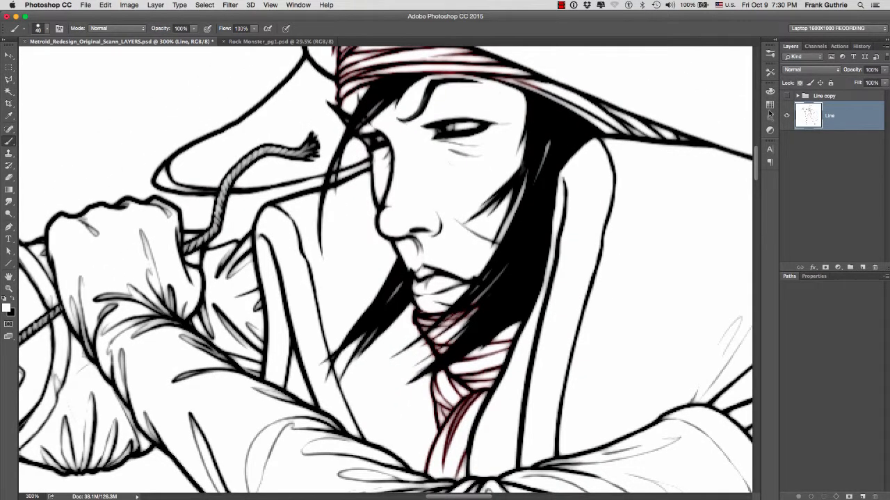
Step: Inspect the adjusted line art as a whole and up close along the cannon, sleeves, face and hat rosette
key(super+0)
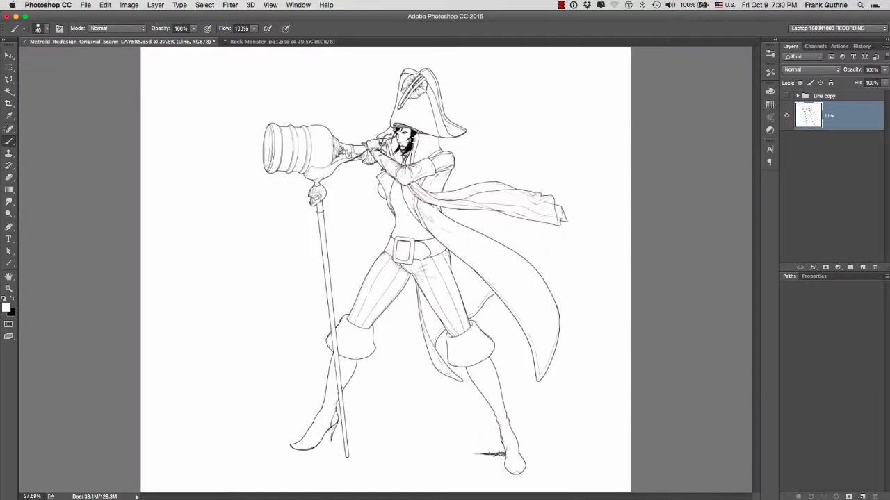
drag(325, 142, 528, 219)
drag(645, 238, 494, 120)
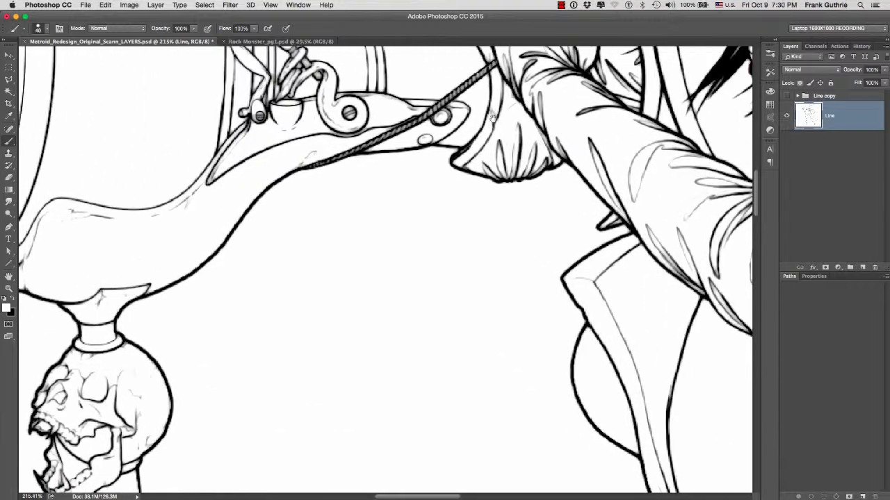
drag(659, 179, 364, 156)
drag(624, 143, 443, 261)
drag(551, 107, 513, 278)
drag(475, 98, 536, 288)
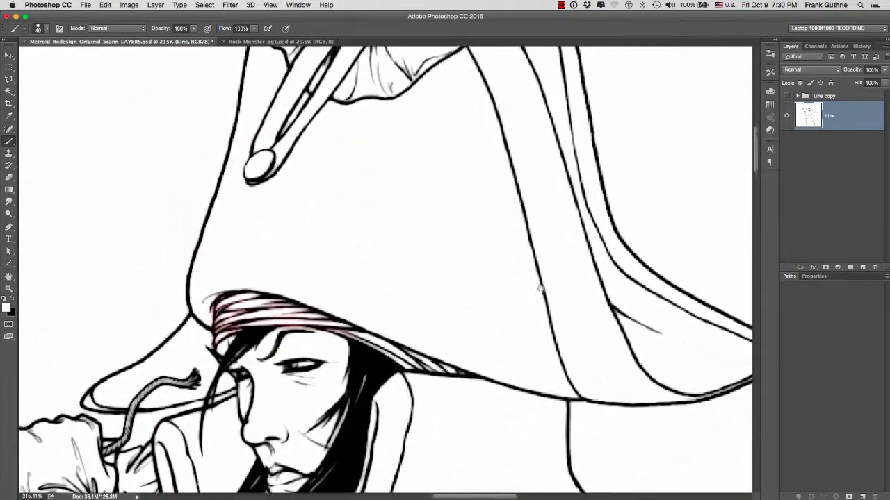
drag(456, 137, 512, 255)
drag(475, 172, 476, 214)
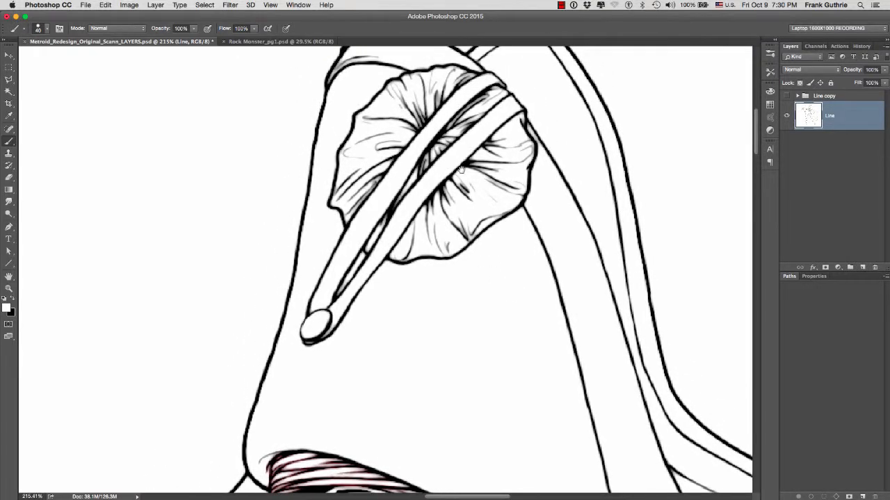
mouse_move(460, 169)
mouse_down()
mouse_move(482, 235)
mouse_move(477, 192)
mouse_up()
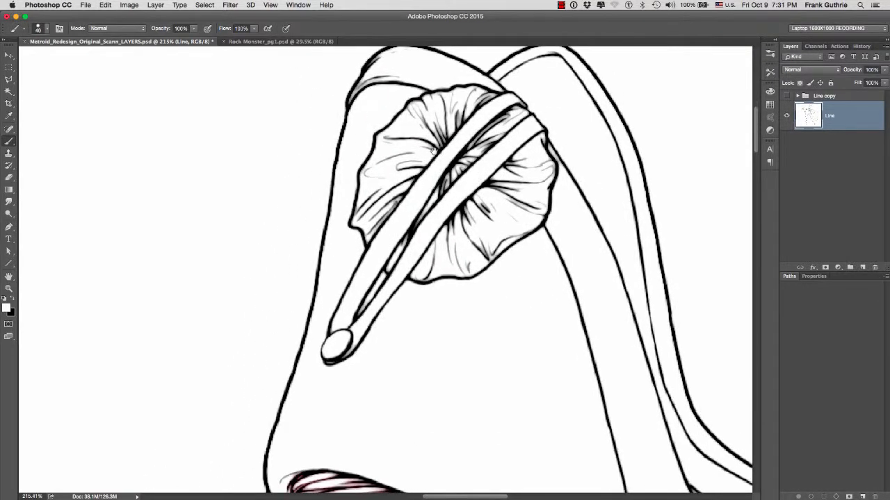
Step: Switch to the Rock Monster_pg1.psd document and examine the blue pencil marks around the mask's ink lines
click(278, 41)
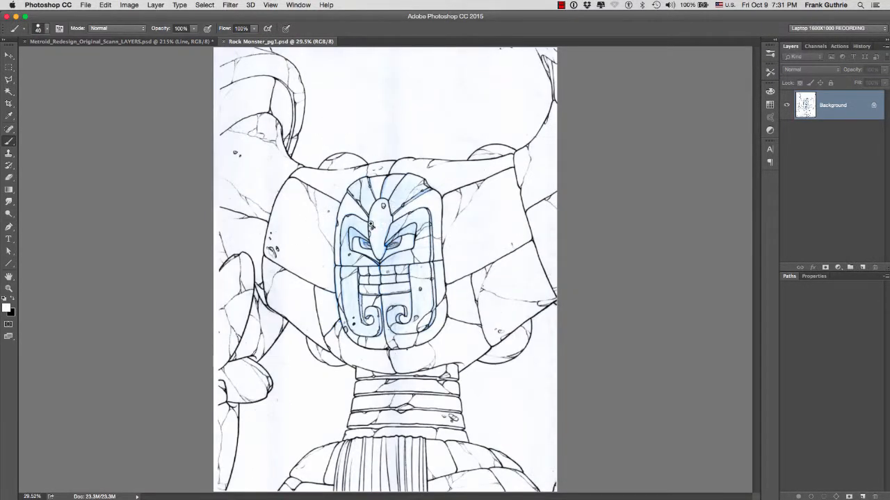
scroll(371, 225, up, 5)
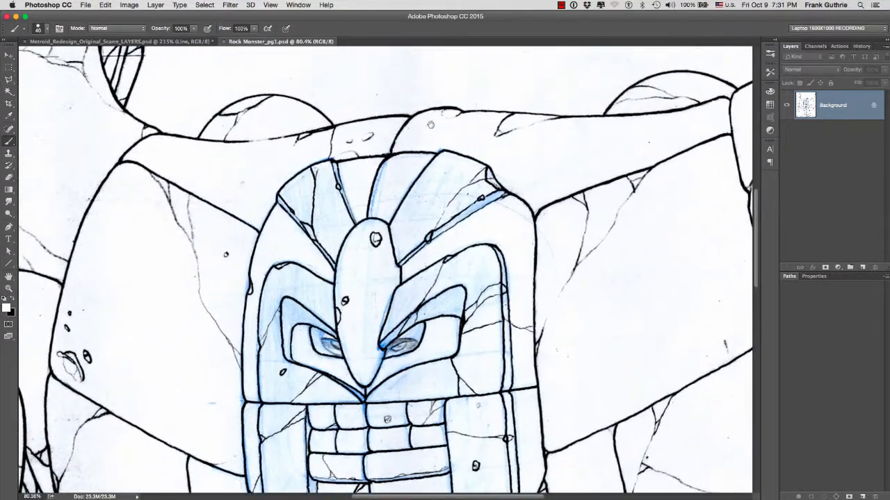
drag(388, 218, 411, 248)
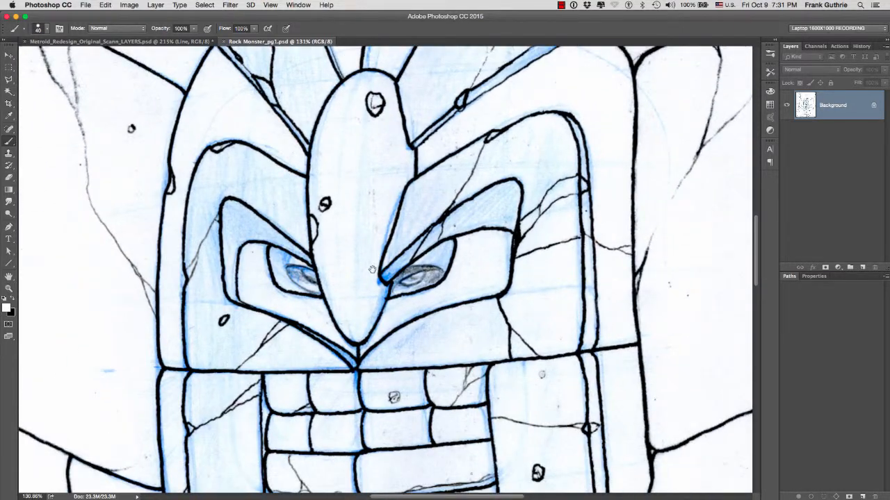
scroll(372, 270, down, 10)
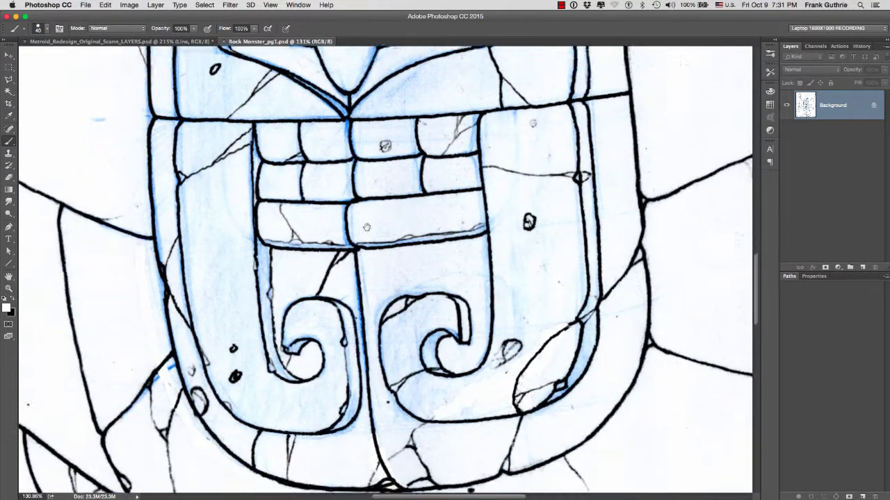
scroll(367, 227, down, 3)
drag(394, 241, 371, 174)
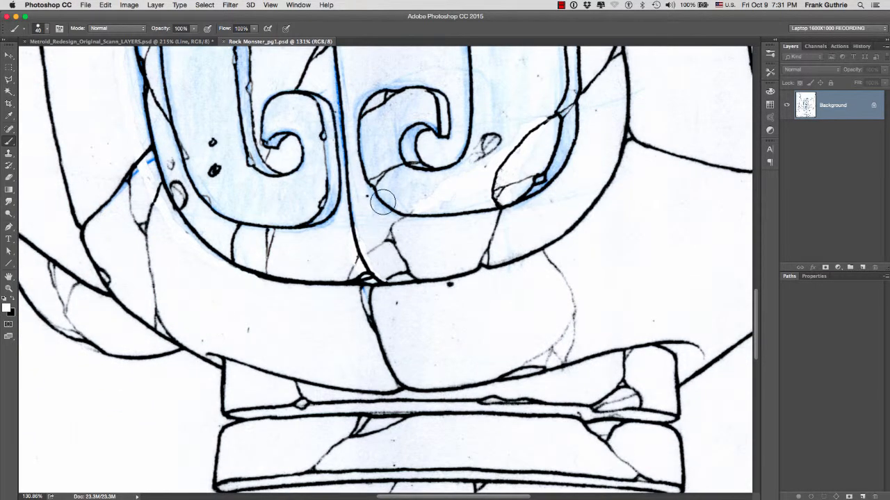
scroll(383, 202, up, 10)
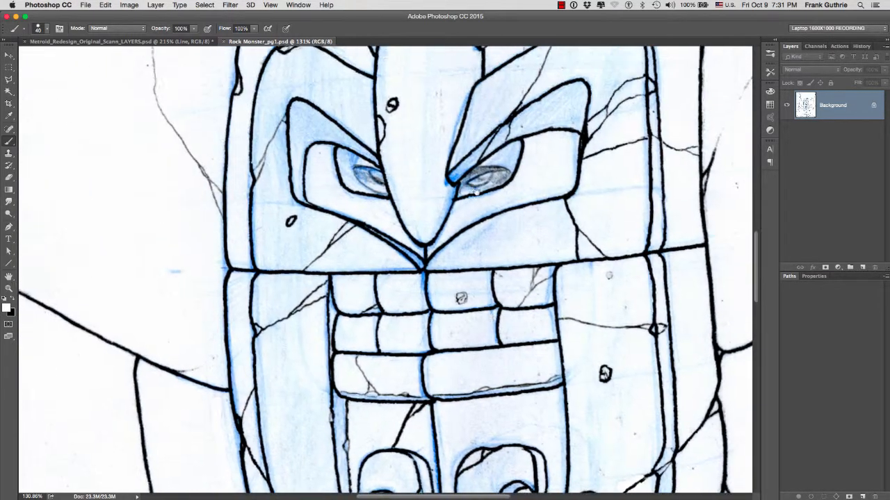
scroll(477, 192, up, 2)
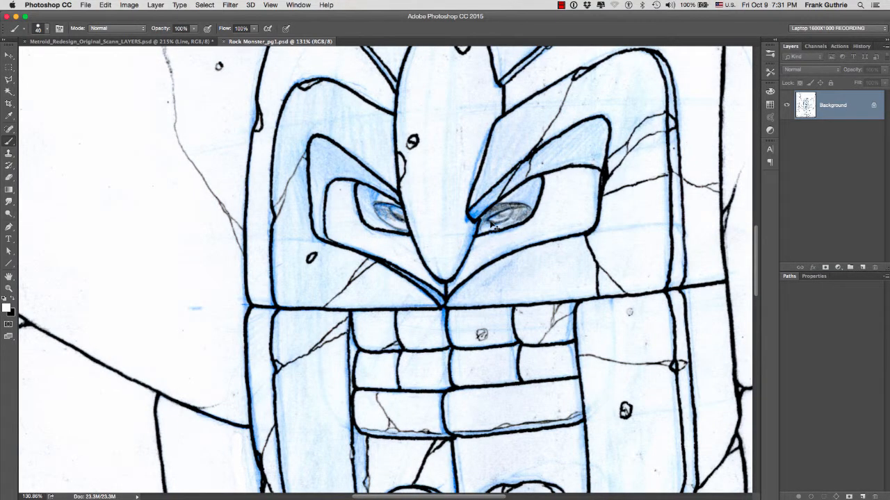
Step: Start a Levels adjustment on the rock monster scan with input white at 194 and input black at 41
key(super+l)
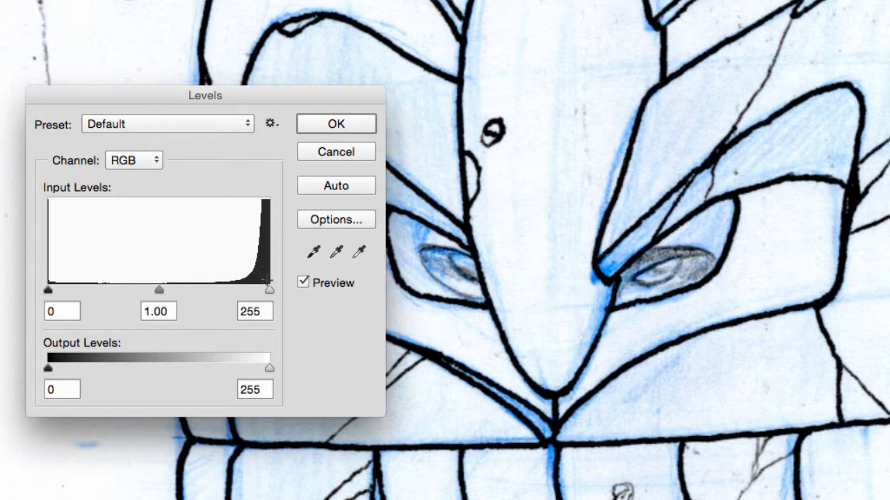
drag(267, 290, 237, 293)
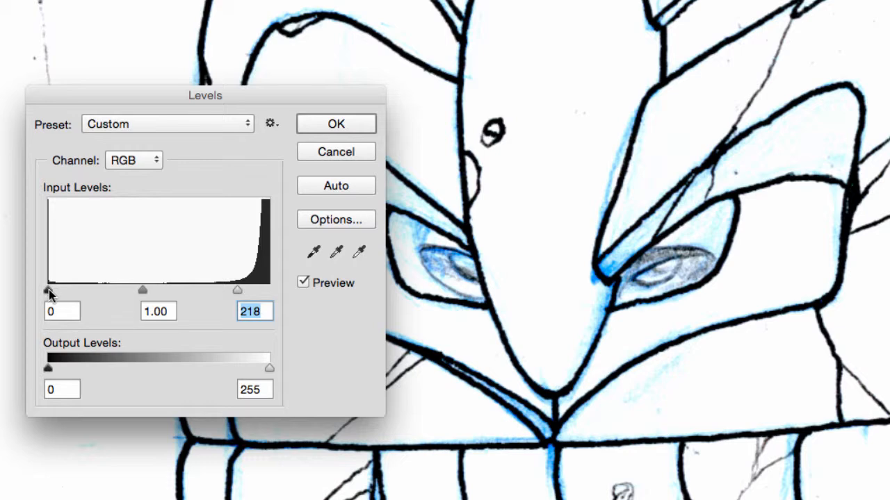
drag(48, 290, 50, 290)
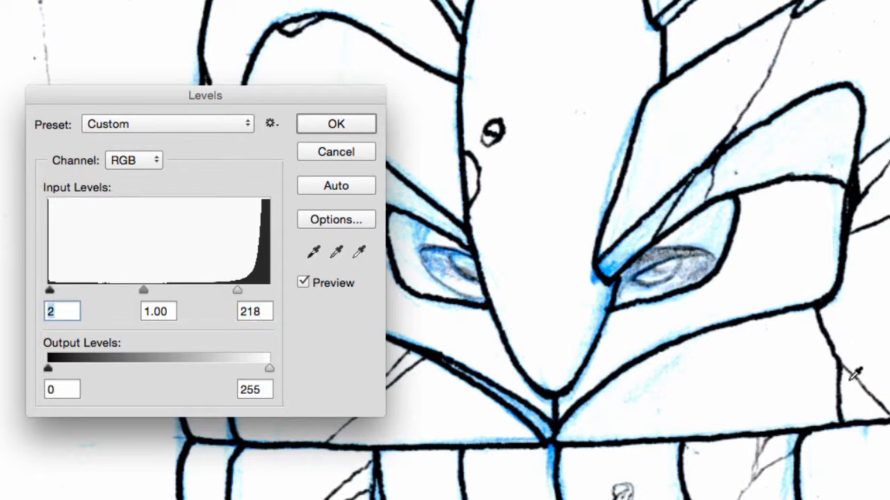
drag(236, 292, 216, 291)
drag(49, 292, 82, 290)
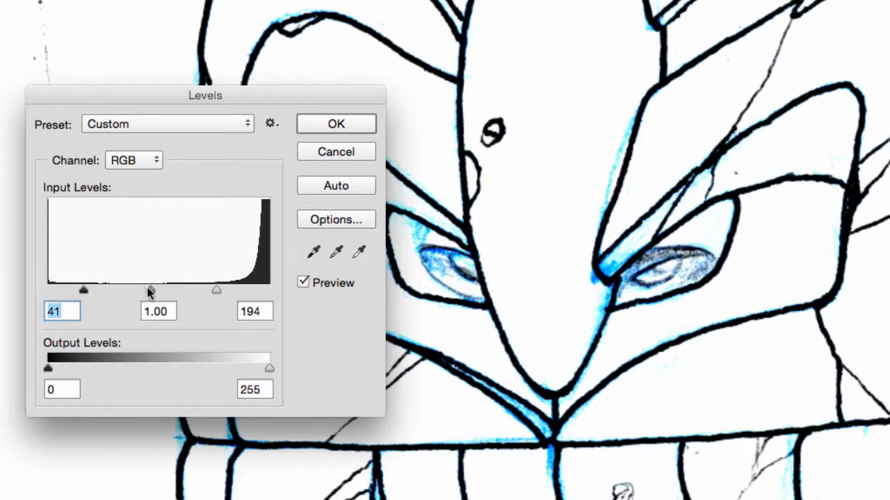
Step: Raise the scan's input black level to 62, set the midtone to 1.27, and apply the Levels adjustment
drag(150, 290, 123, 291)
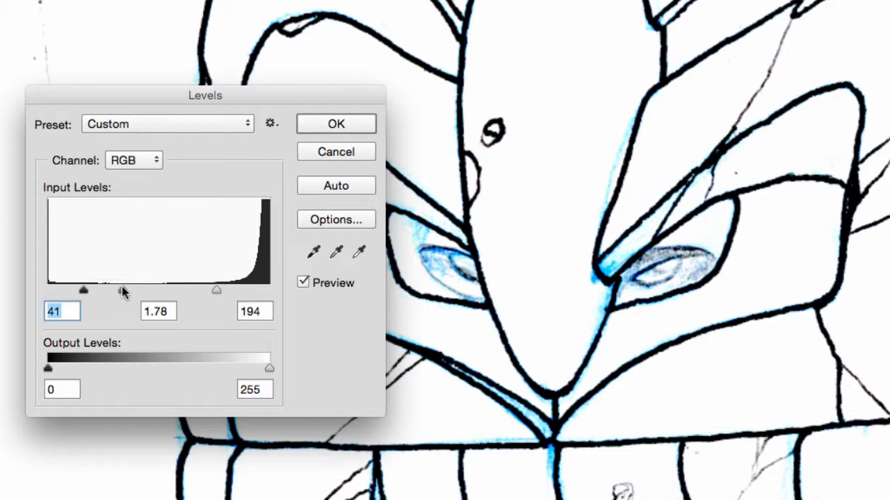
click(123, 290)
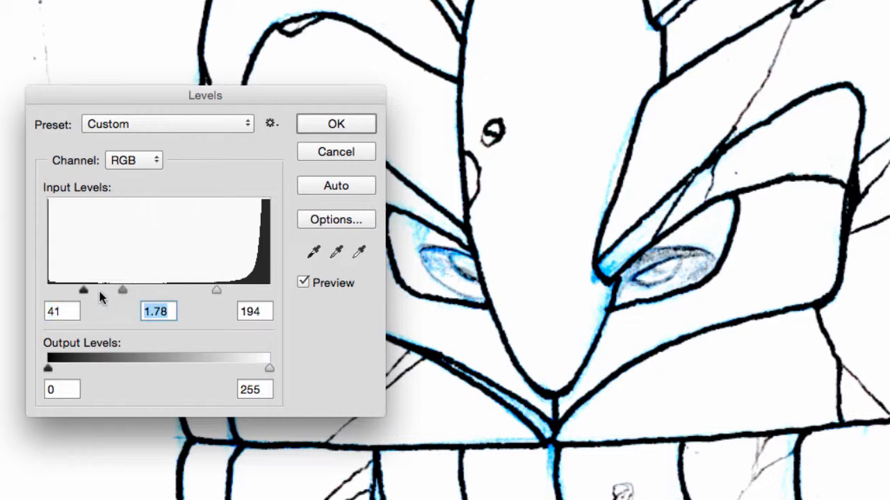
drag(84, 291, 149, 291)
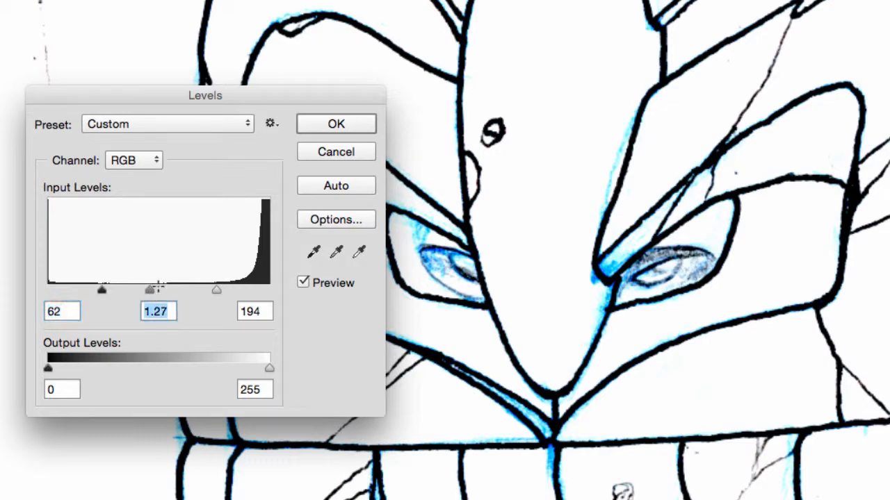
click(313, 123)
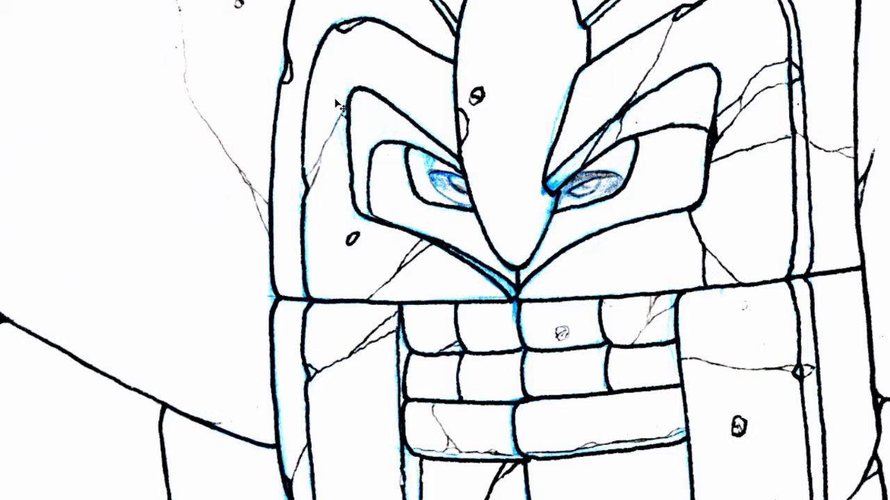
Step: Toggle the Levels adjustment off and on to compare the rock monster scan before and after
key(ctrl+z)
key(ctrl+z)
key(ctrl+z)
key(ctrl+z)
key(ctrl+z)
key(ctrl+z)
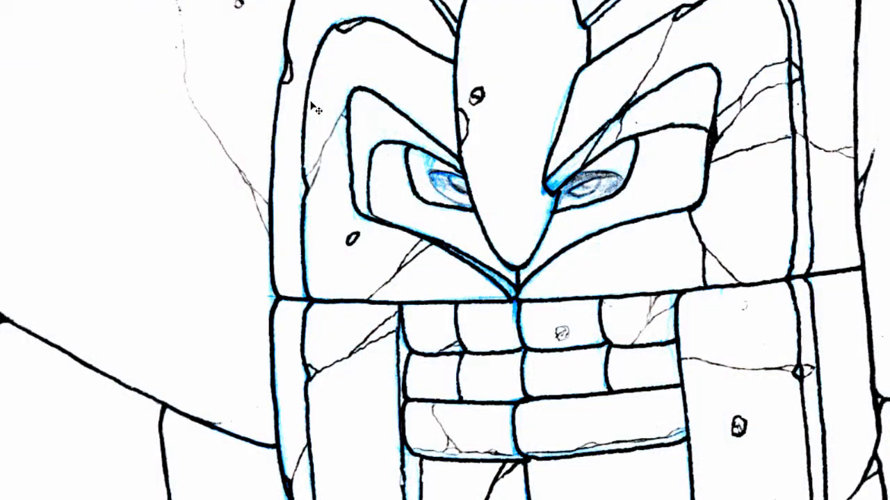